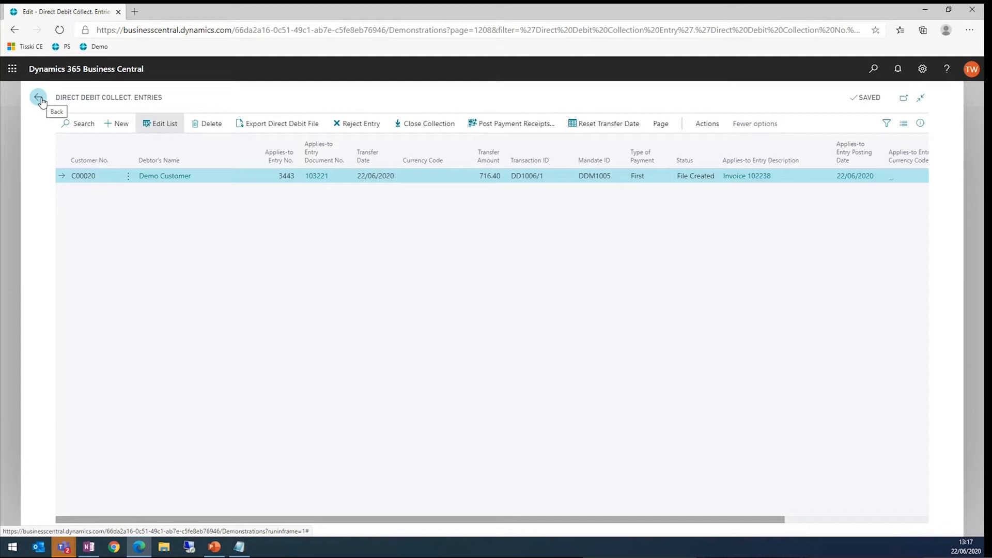
Go to Cash Management's Payment Recon. Journals list, showing the CHECKING journal totalling 5,980.05
{"action": "left_click", "coordinate": [38, 98]}
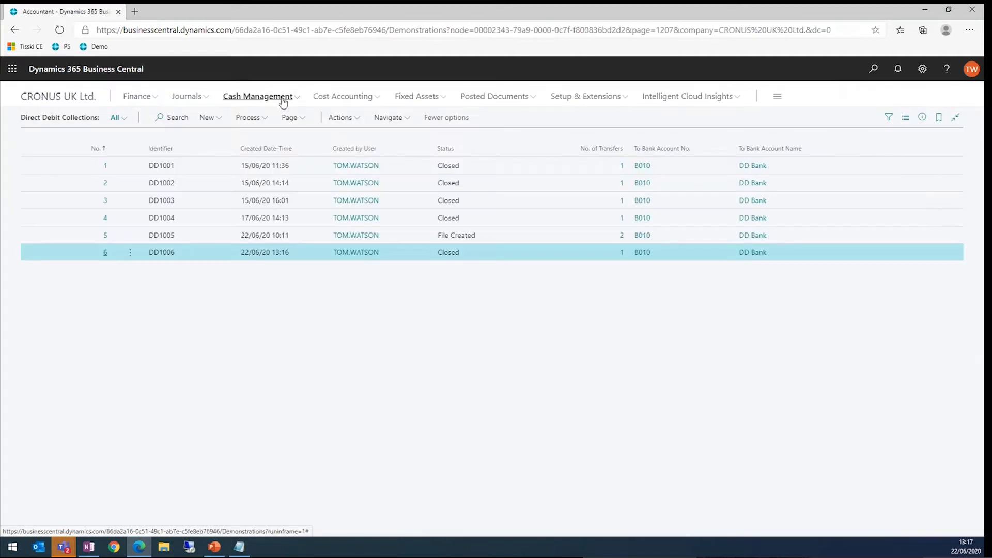
{"action": "left_click", "coordinate": [261, 98]}
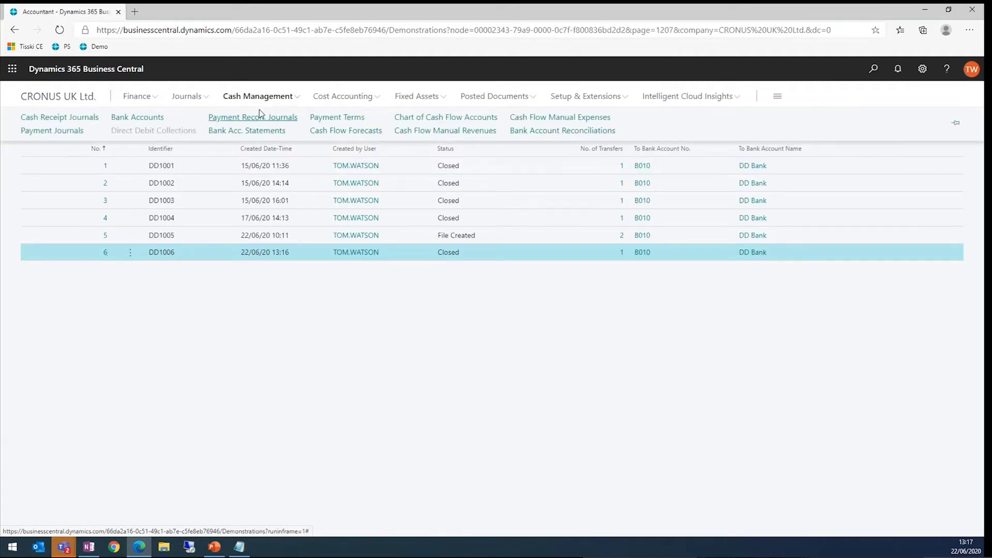
{"action": "left_click", "coordinate": [267, 119]}
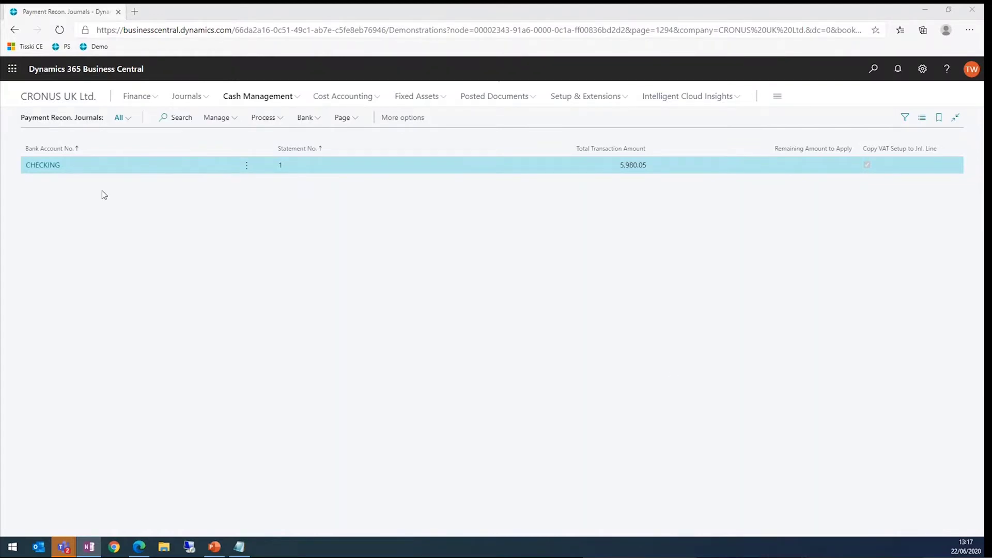
Import the Statement Import bank file for bank account B010, with 13 of 15 lines auto-applied
{"action": "left_click", "coordinate": [233, 120]}
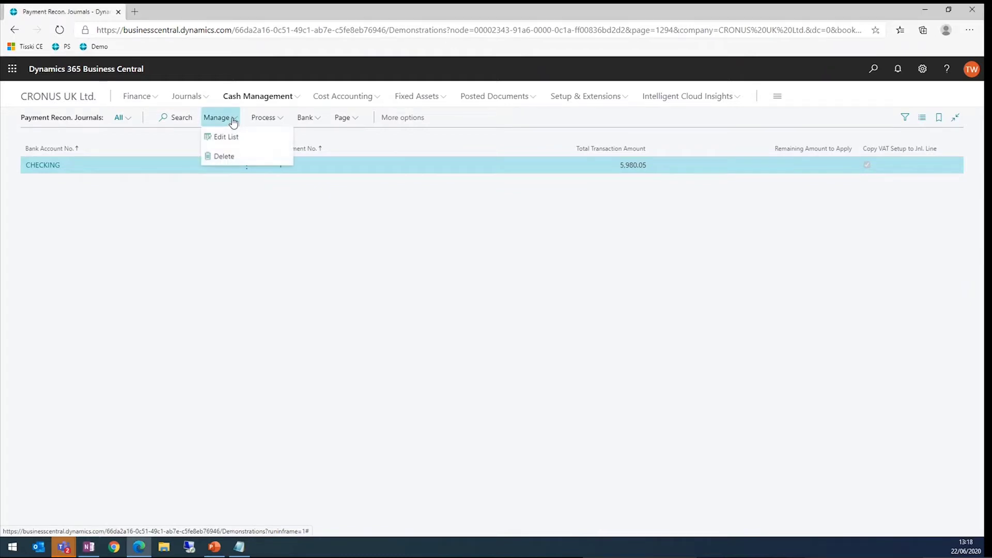
{"action": "left_click", "coordinate": [258, 117]}
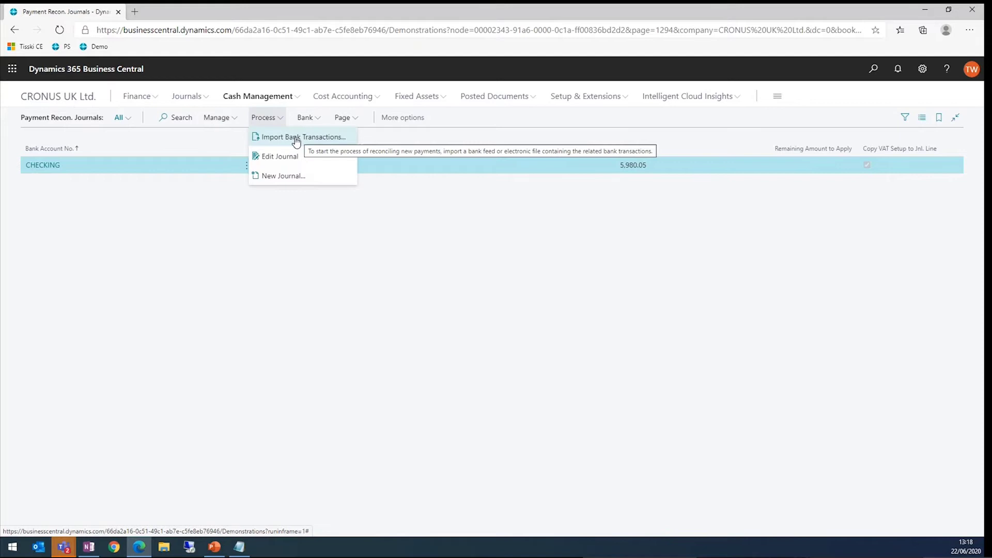
{"action": "left_click", "coordinate": [296, 138]}
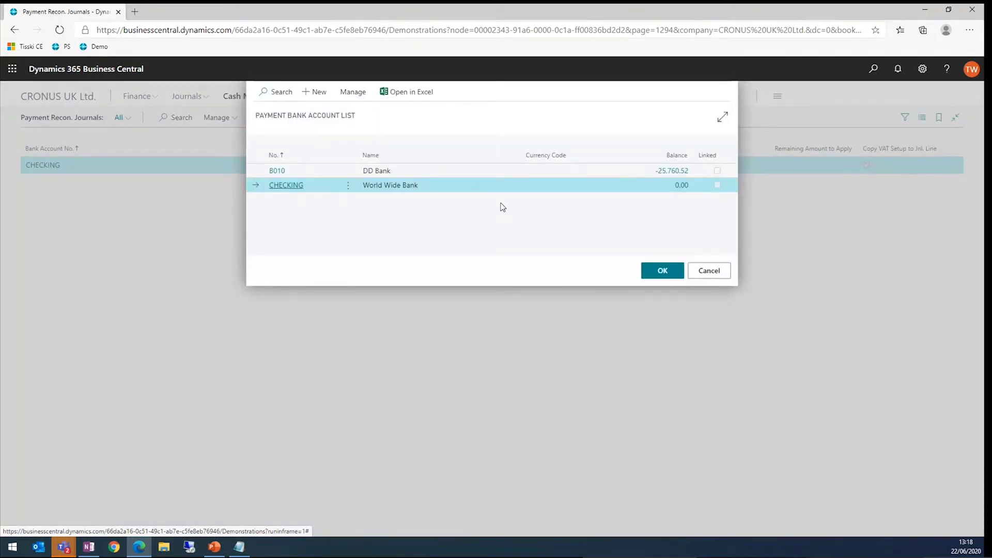
{"action": "key", "text": "Up"}
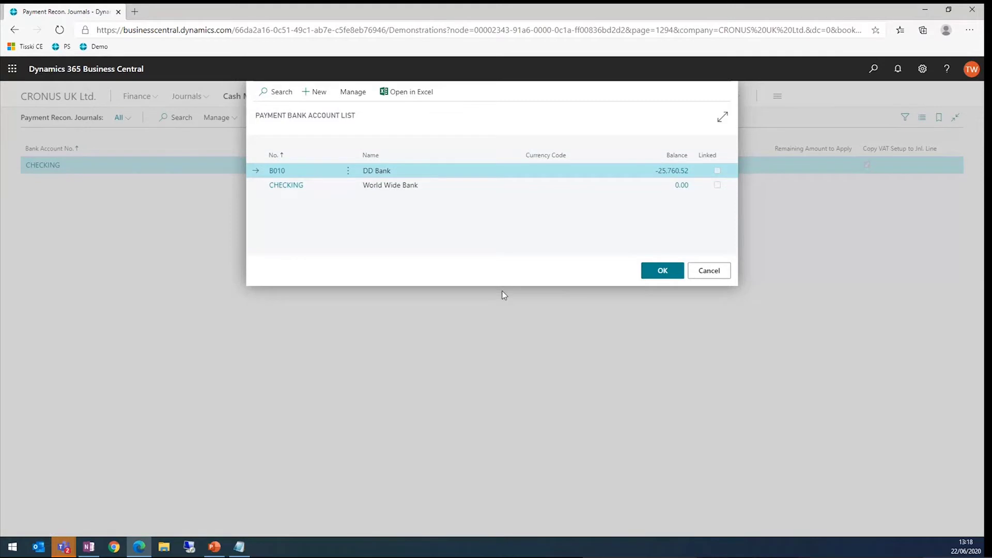
{"action": "left_click", "coordinate": [662, 271]}
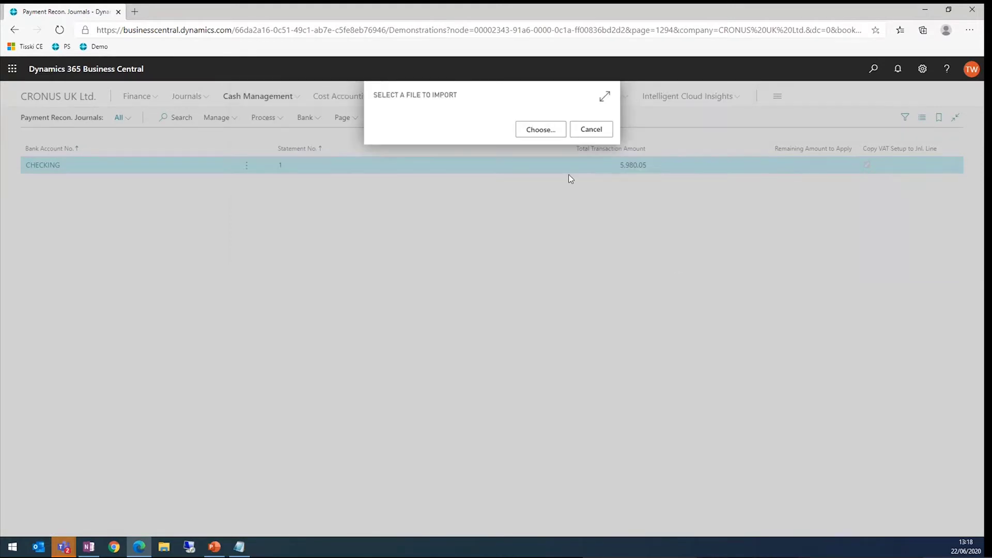
{"action": "left_click", "coordinate": [557, 134]}
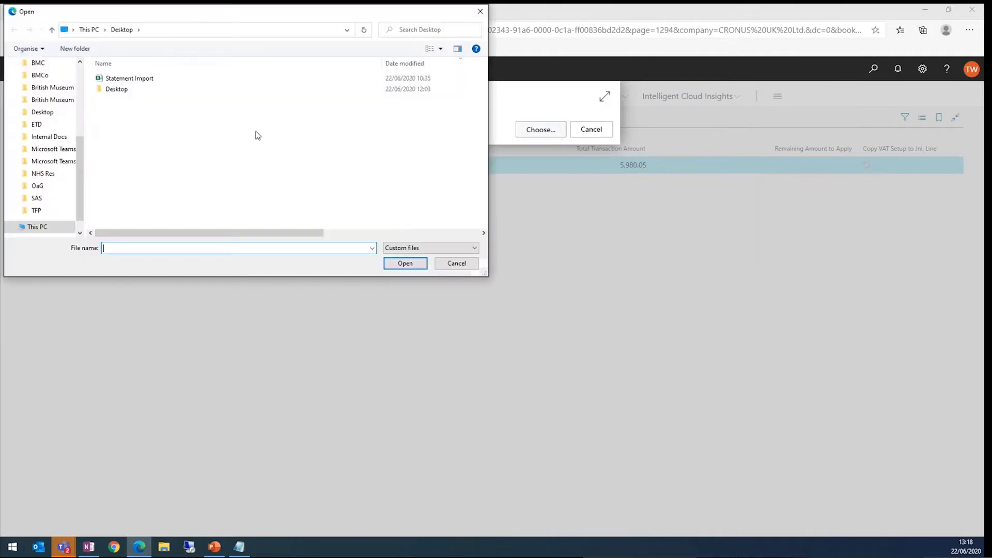
{"action": "double_click", "coordinate": [165, 79]}
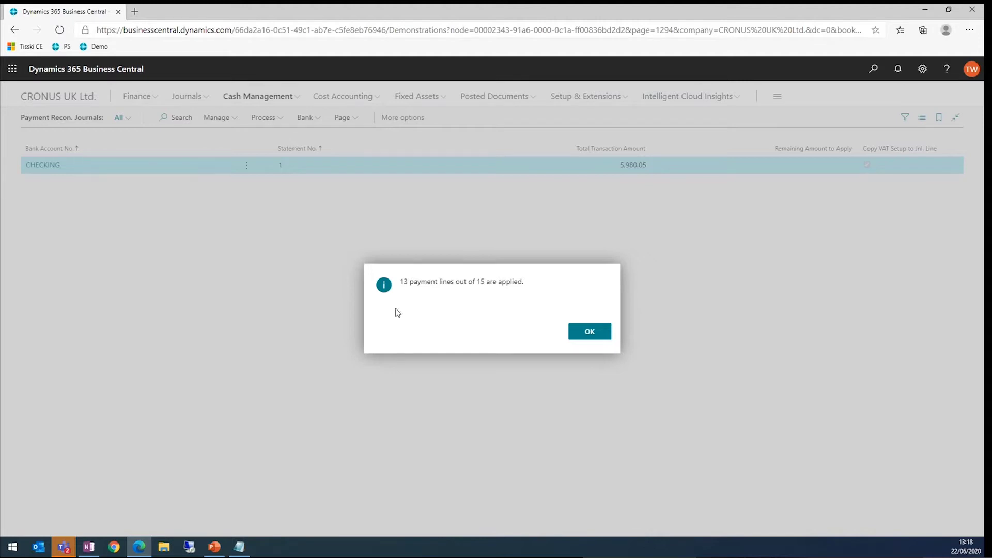
{"action": "left_click", "coordinate": [604, 333]}
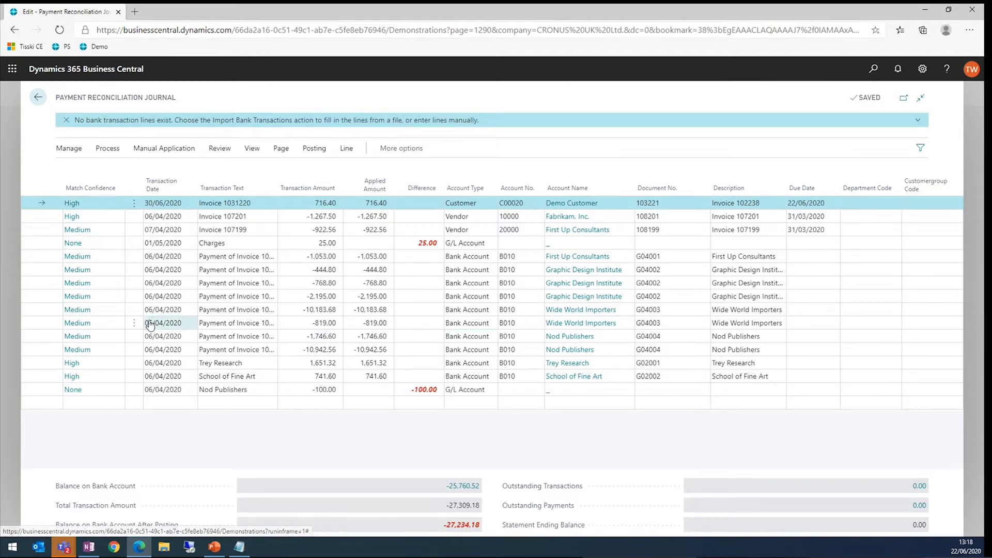
Search 'pay app rul' to open Payment Application Rules with its High, Medium and Low rules
{"action": "left_click", "coordinate": [873, 73]}
{"action": "type", "text": "pay app rul"}
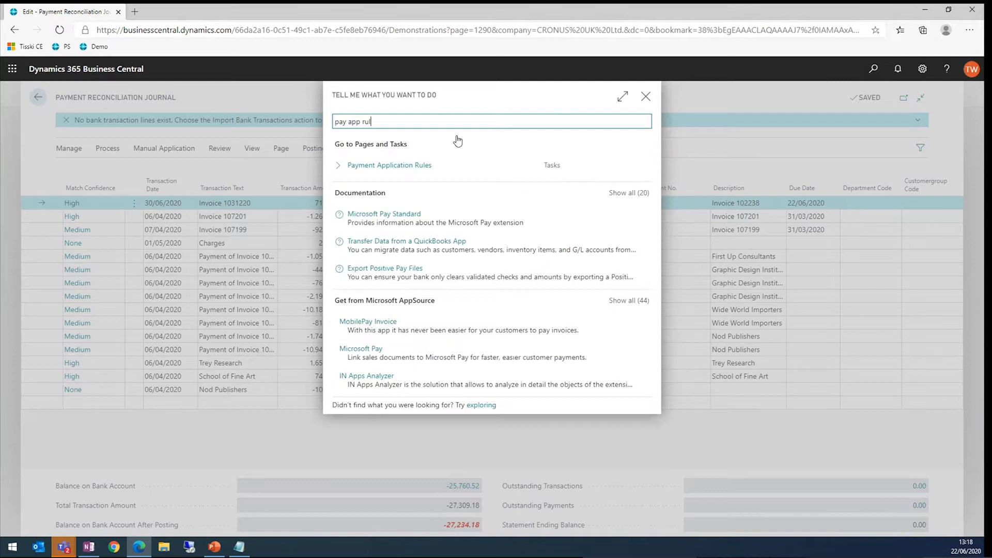
{"action": "left_click", "coordinate": [413, 165]}
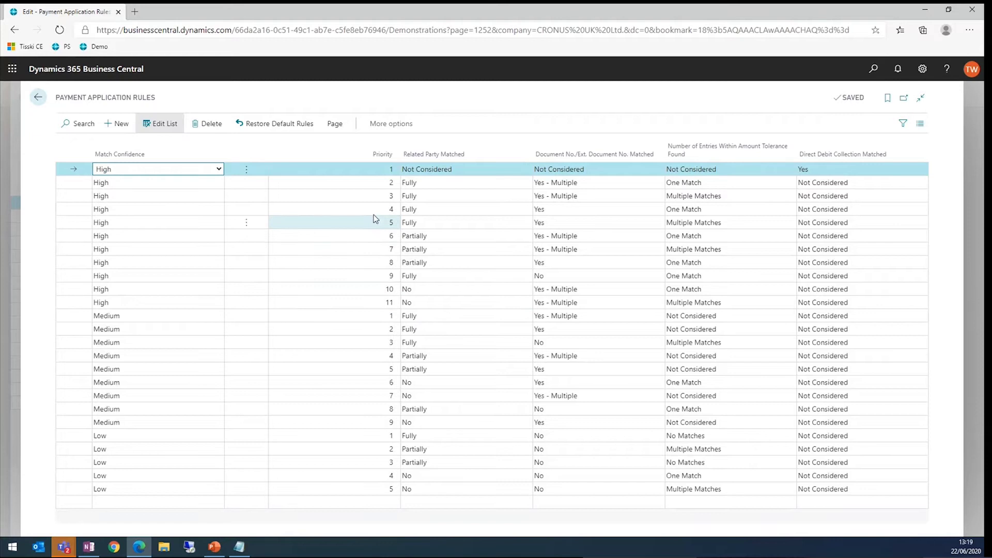
{"action": "left_click", "coordinate": [426, 172]}
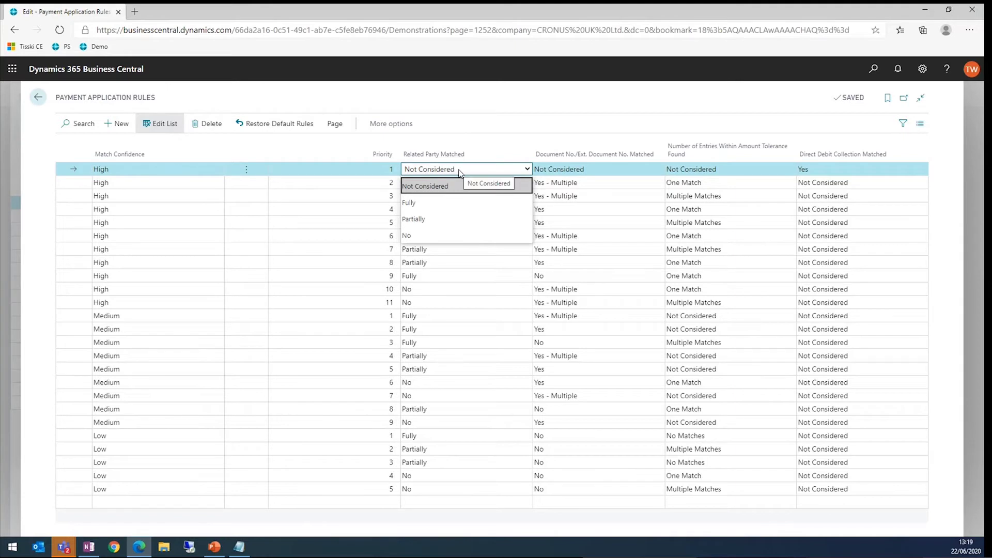
{"action": "left_click", "coordinate": [578, 171]}
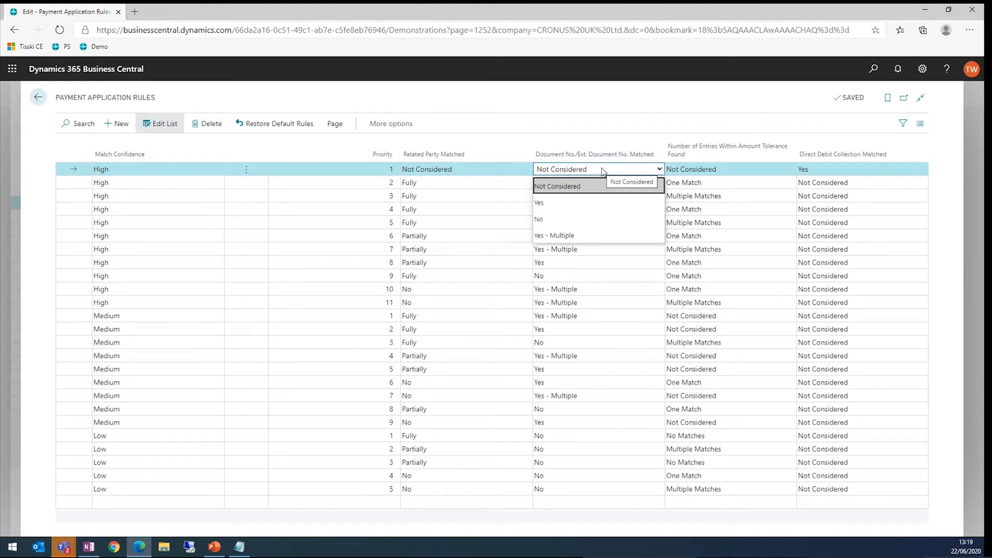
{"action": "left_click", "coordinate": [691, 169]}
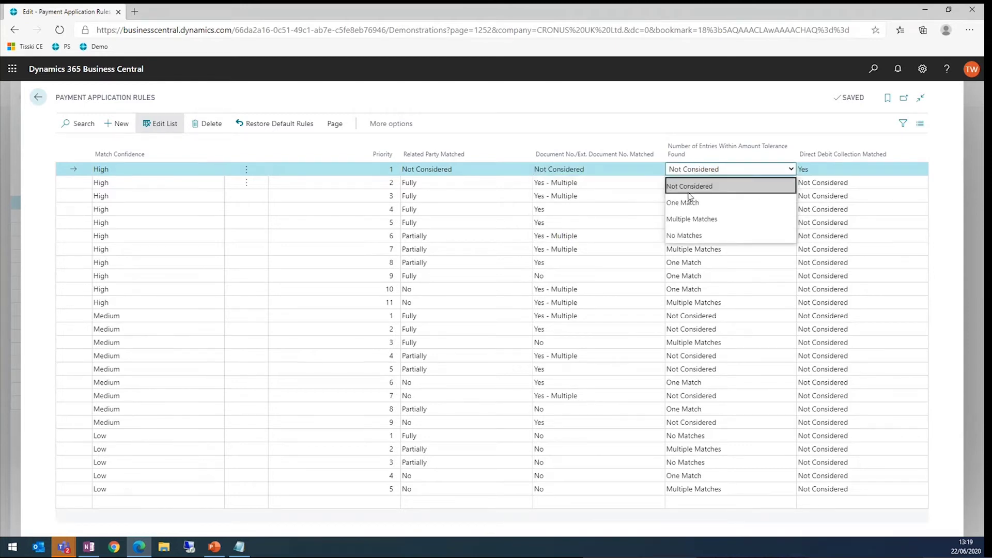
{"action": "left_click", "coordinate": [864, 170]}
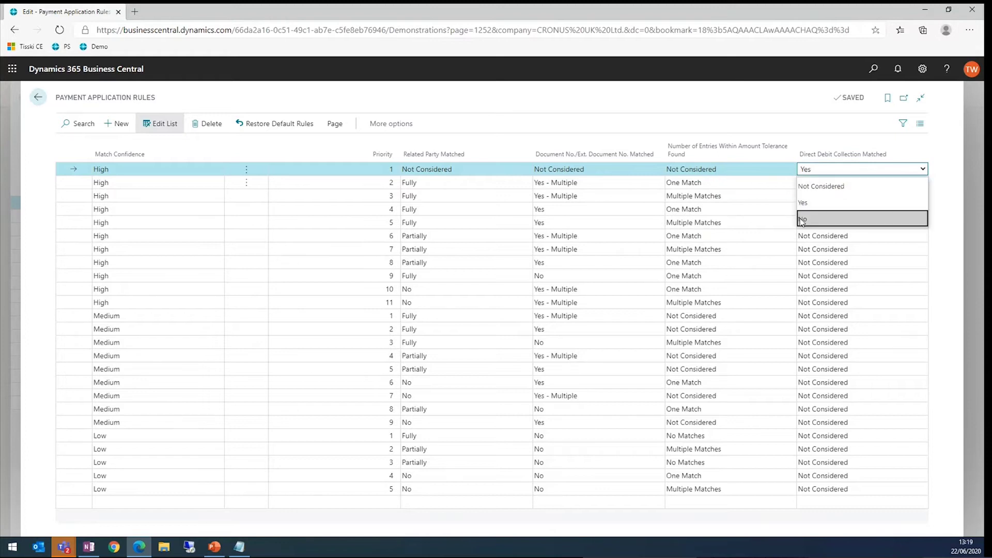
{"action": "left_click", "coordinate": [196, 108]}
{"action": "left_click", "coordinate": [38, 97]}
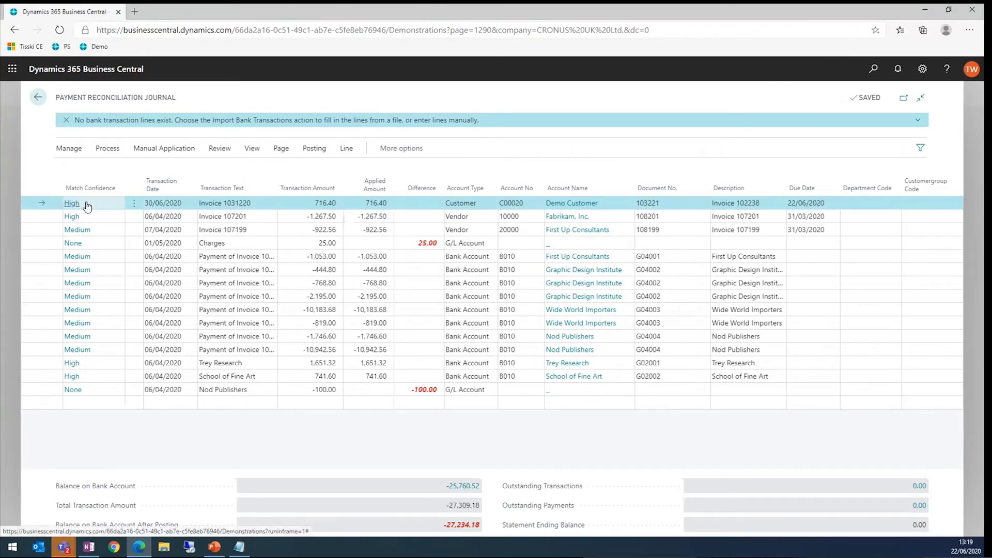
{"action": "left_click", "coordinate": [87, 206]}
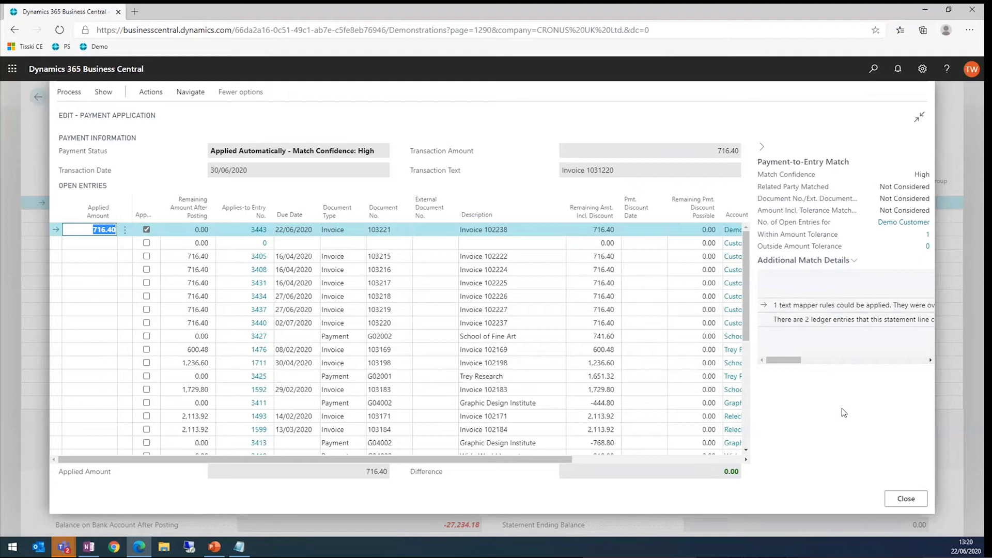
{"action": "left_click", "coordinate": [908, 500]}
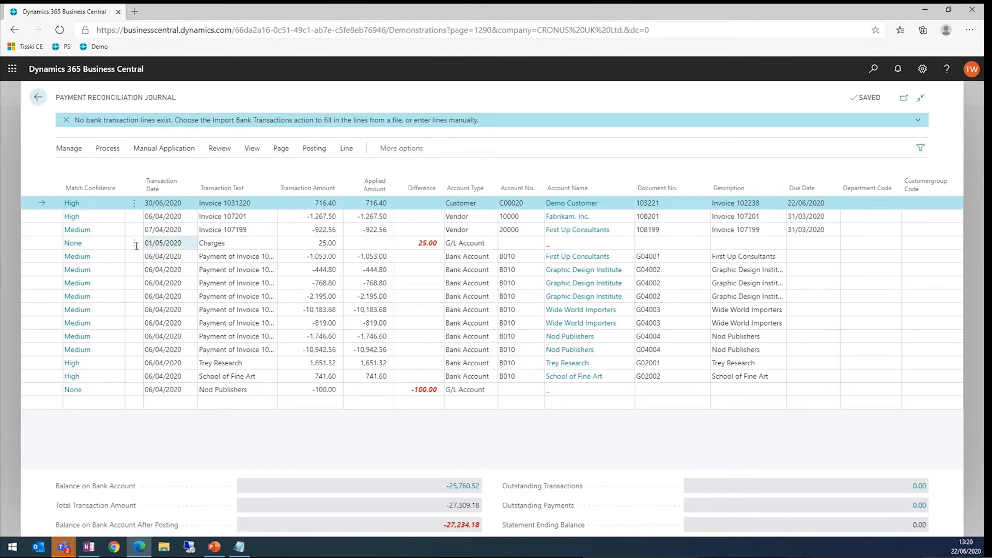
Map the 25.00 Charges line's text to debit and credit account 30400 Bank Charges and Fees
{"action": "left_click", "coordinate": [172, 245]}
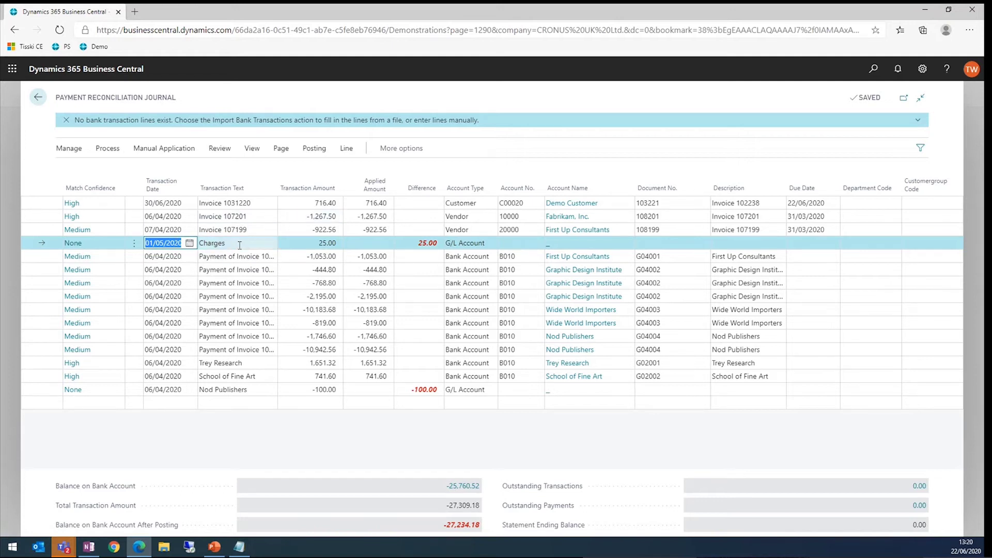
{"action": "left_click", "coordinate": [258, 243]}
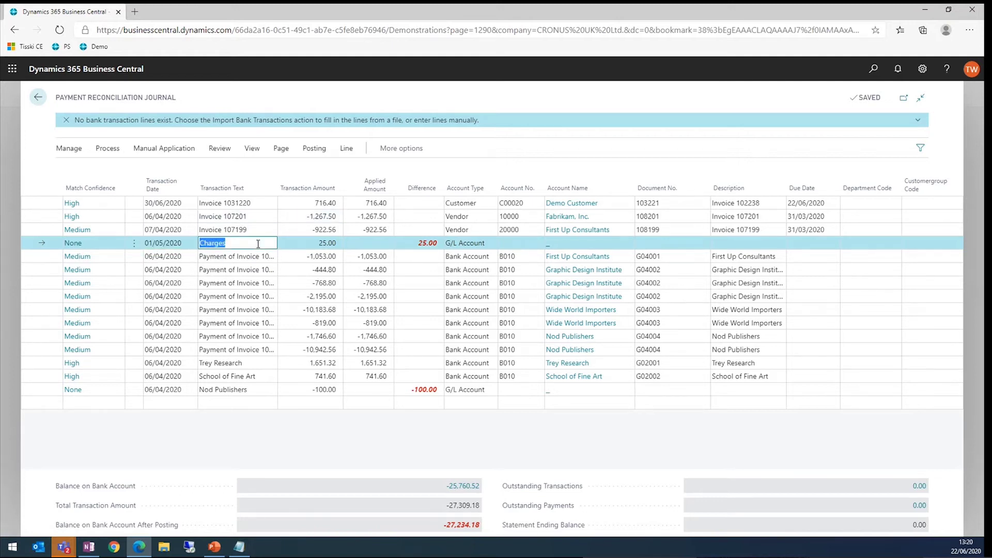
{"action": "left_click", "coordinate": [177, 149]}
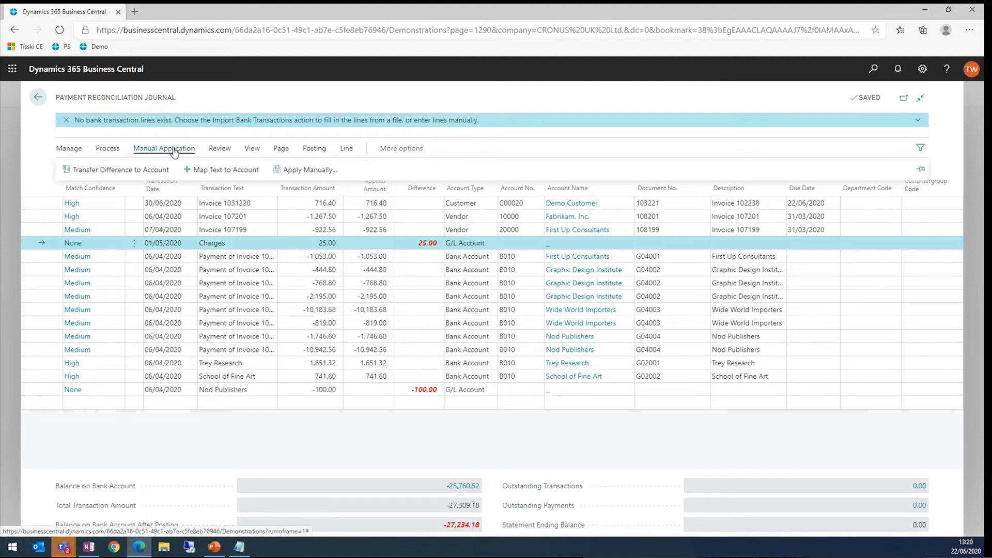
{"action": "left_click", "coordinate": [216, 169]}
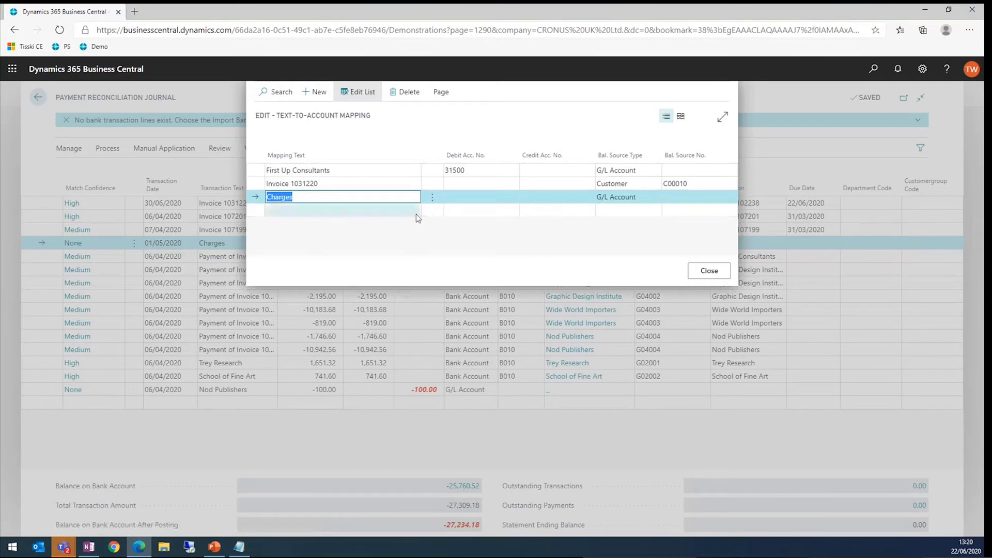
{"action": "left_click", "coordinate": [454, 197]}
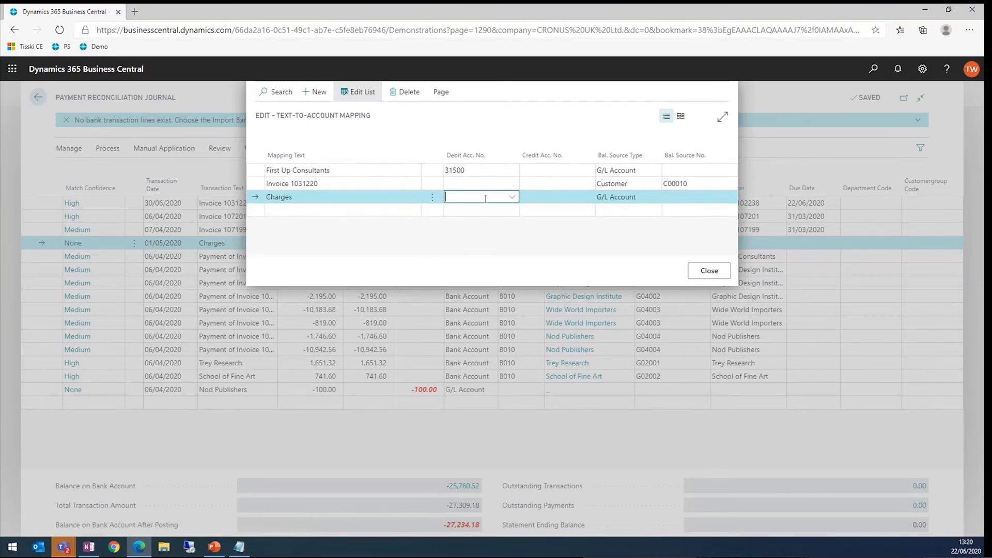
{"action": "type", "text": "charge"}
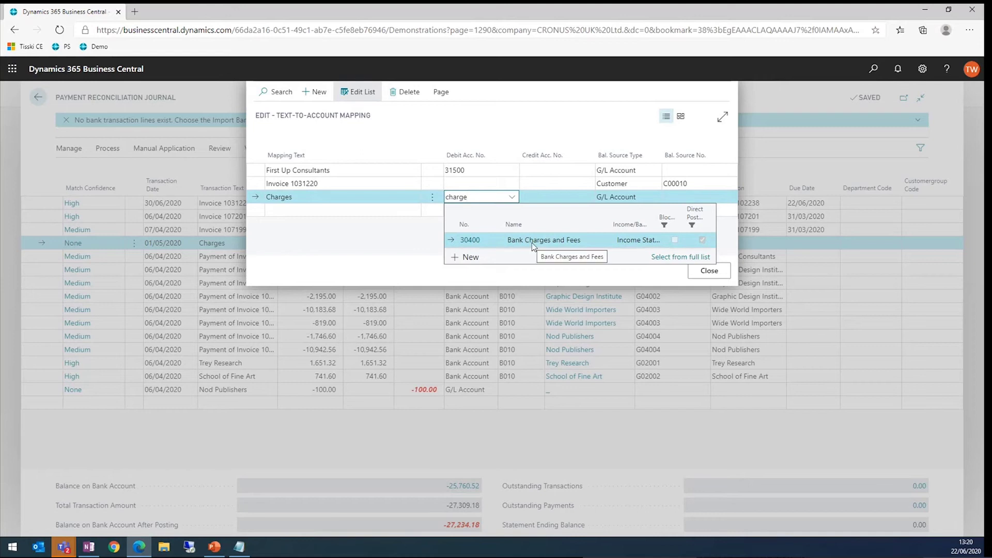
{"action": "left_click", "coordinate": [522, 241]}
{"action": "left_click", "coordinate": [547, 197]}
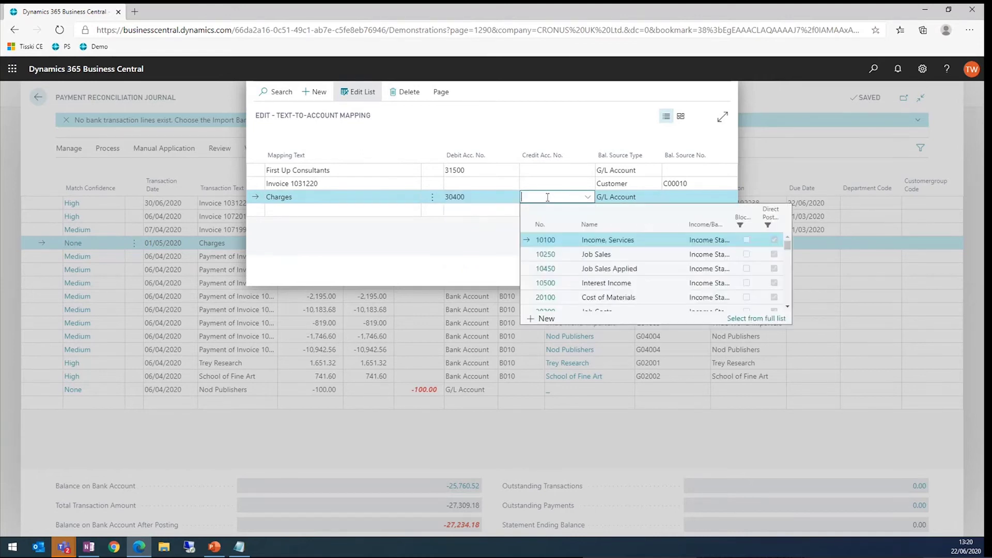
{"action": "type", "text": "30400"}
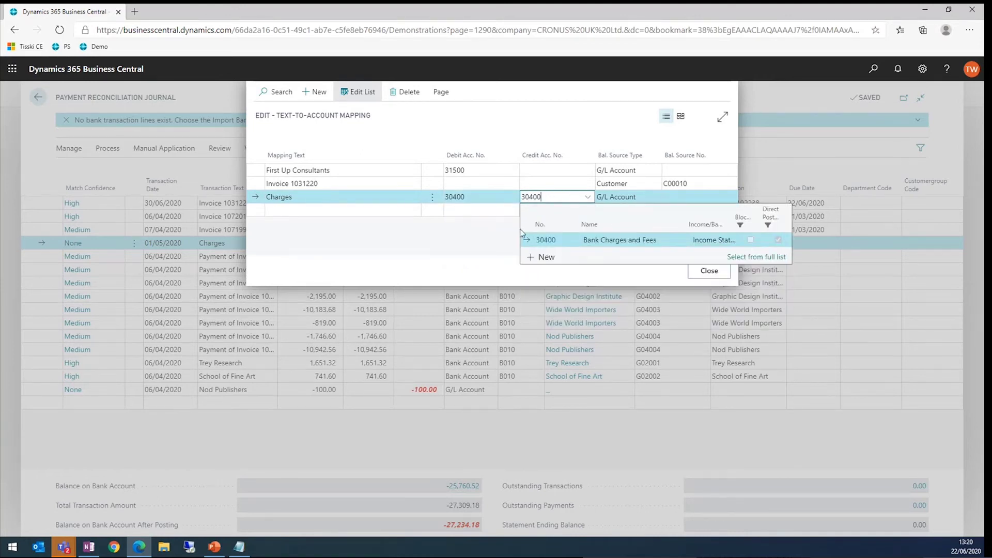
{"action": "left_click", "coordinate": [710, 270]}
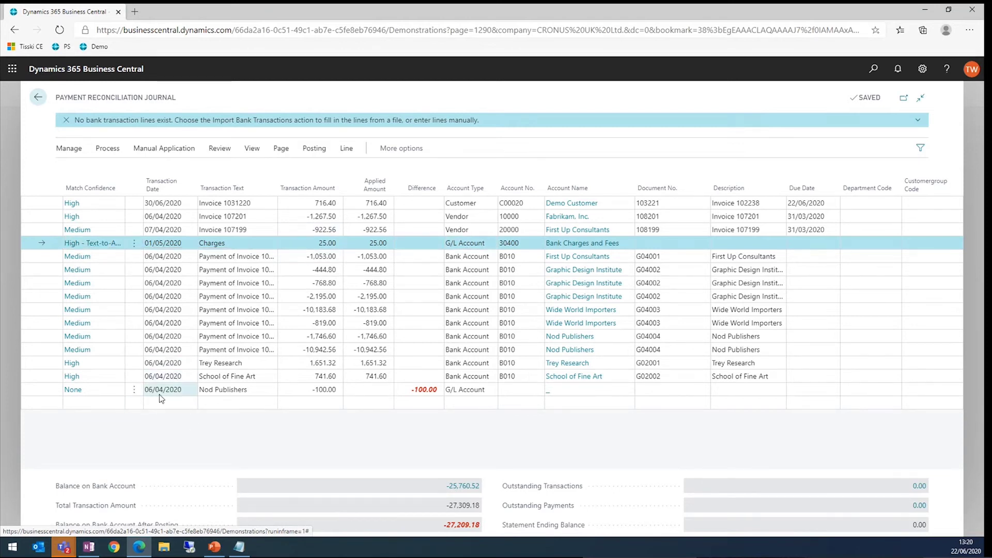
Set the -100.00 Nod Publishers line's account type to Vendor and account to 50000 Nod Publishers
{"action": "left_click", "coordinate": [213, 395]}
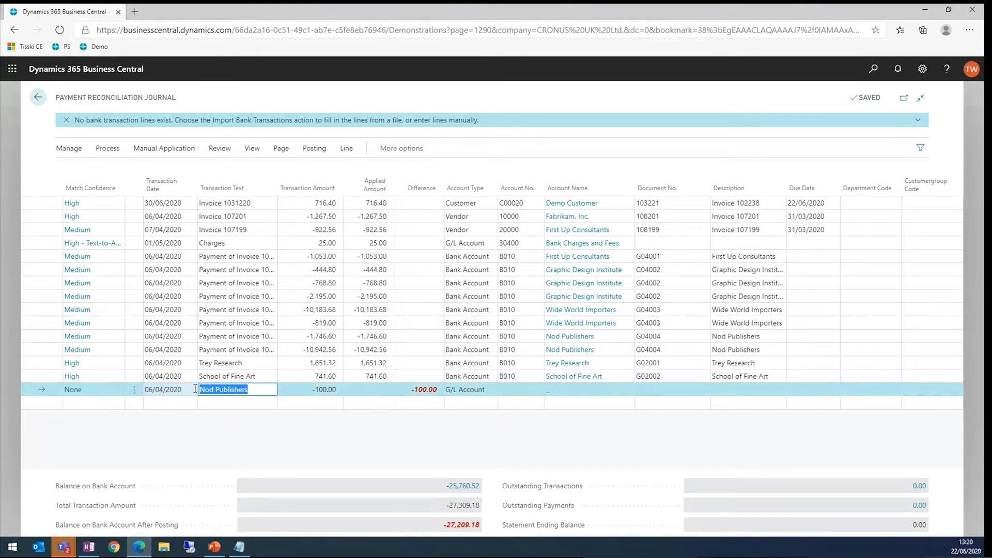
{"action": "left_click", "coordinate": [457, 393]}
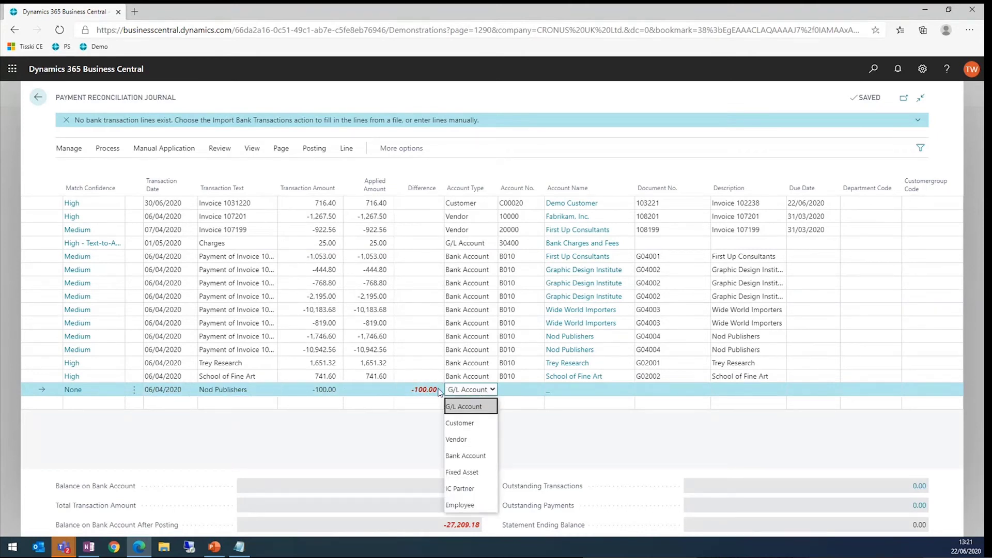
{"action": "left_click", "coordinate": [471, 439]}
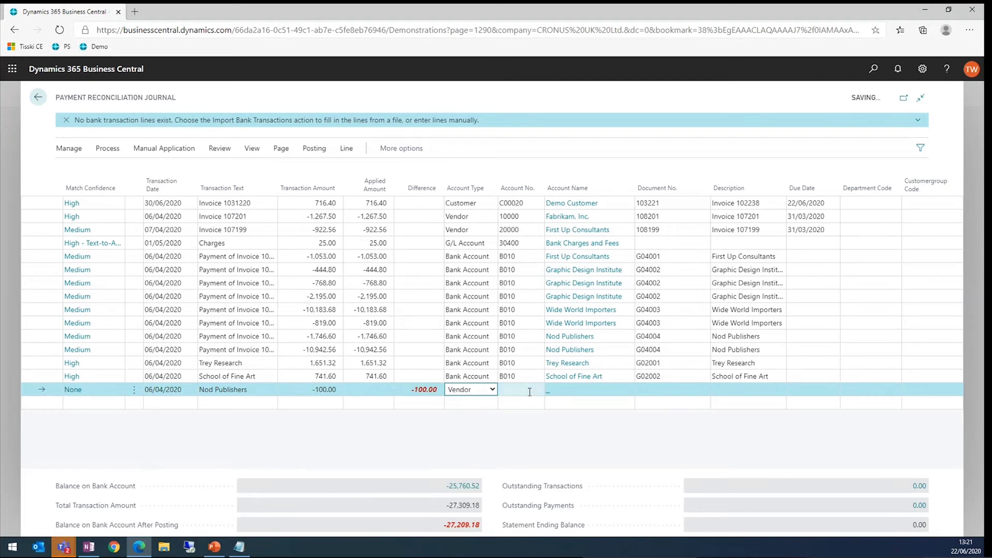
{"action": "left_click", "coordinate": [538, 391]}
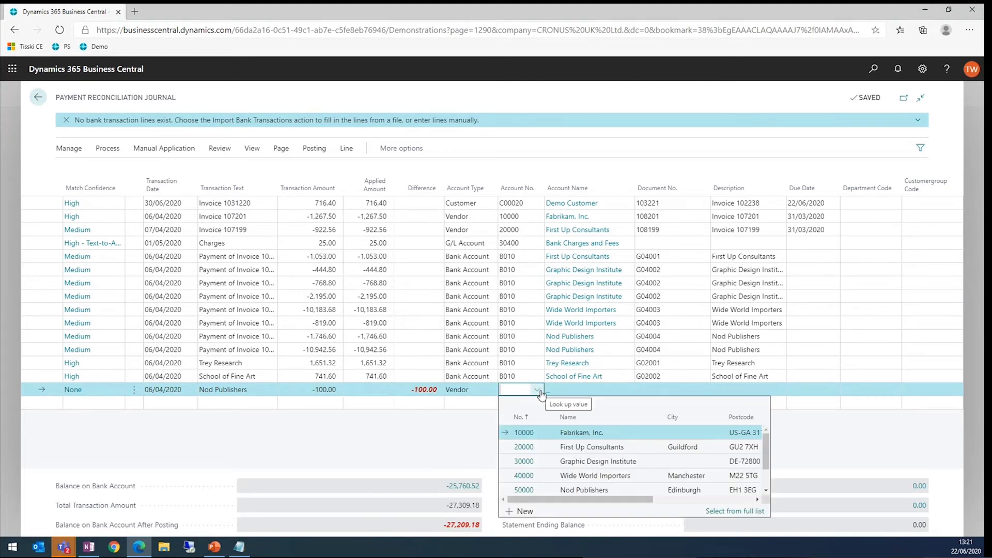
{"action": "left_click", "coordinate": [590, 490]}
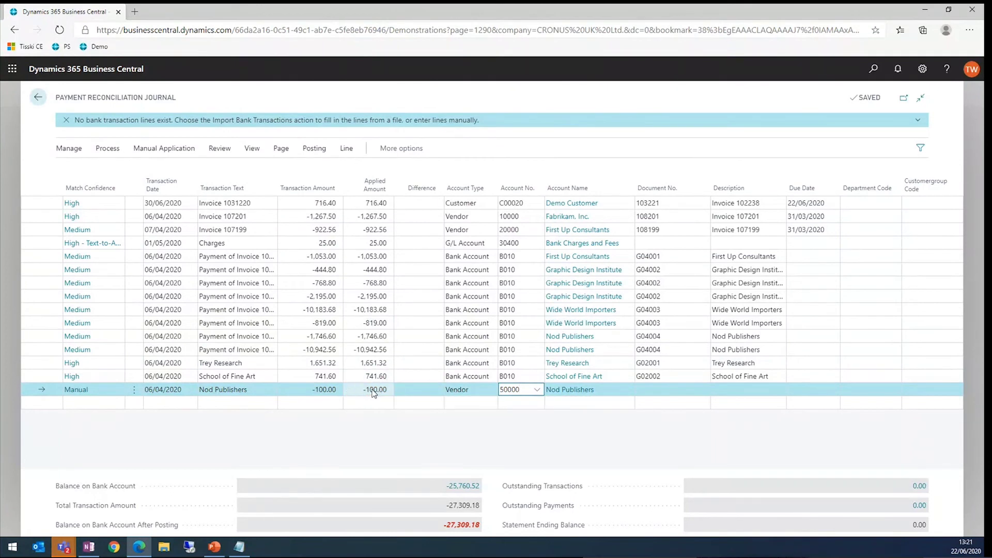
Show the posting choices Post Payments and Reconcile Bank Account and Post Payments Only
{"action": "left_click", "coordinate": [312, 150]}
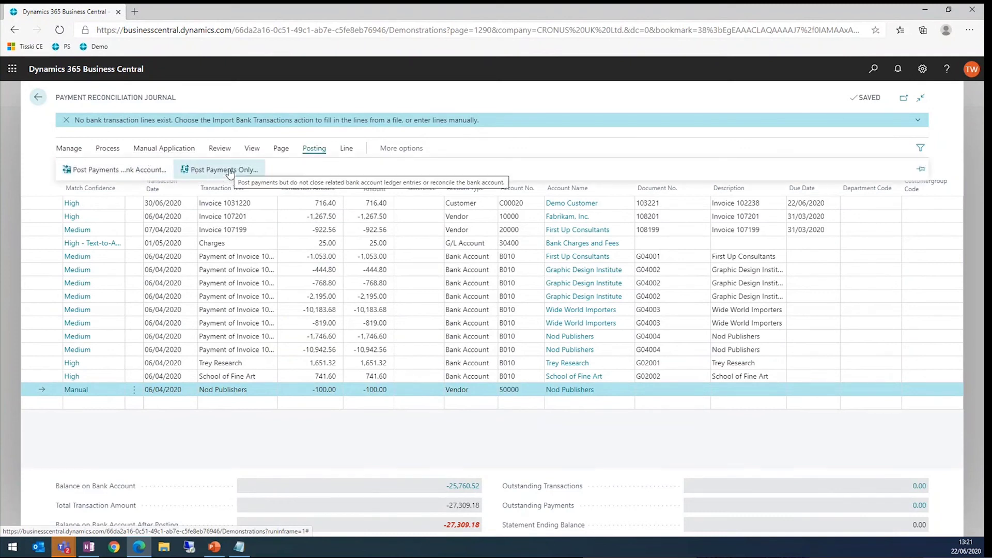